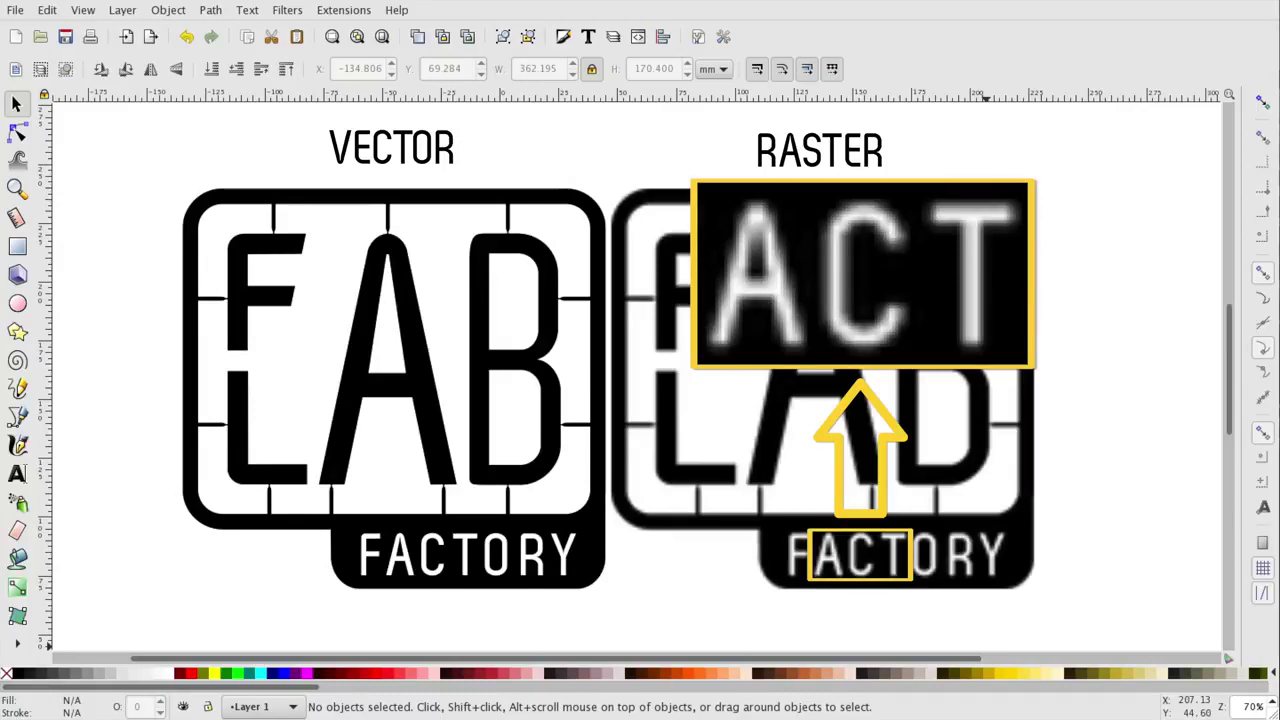
Step: Try red and blue fills on the vector logo, then set no fill with a red outline
click(183, 673)
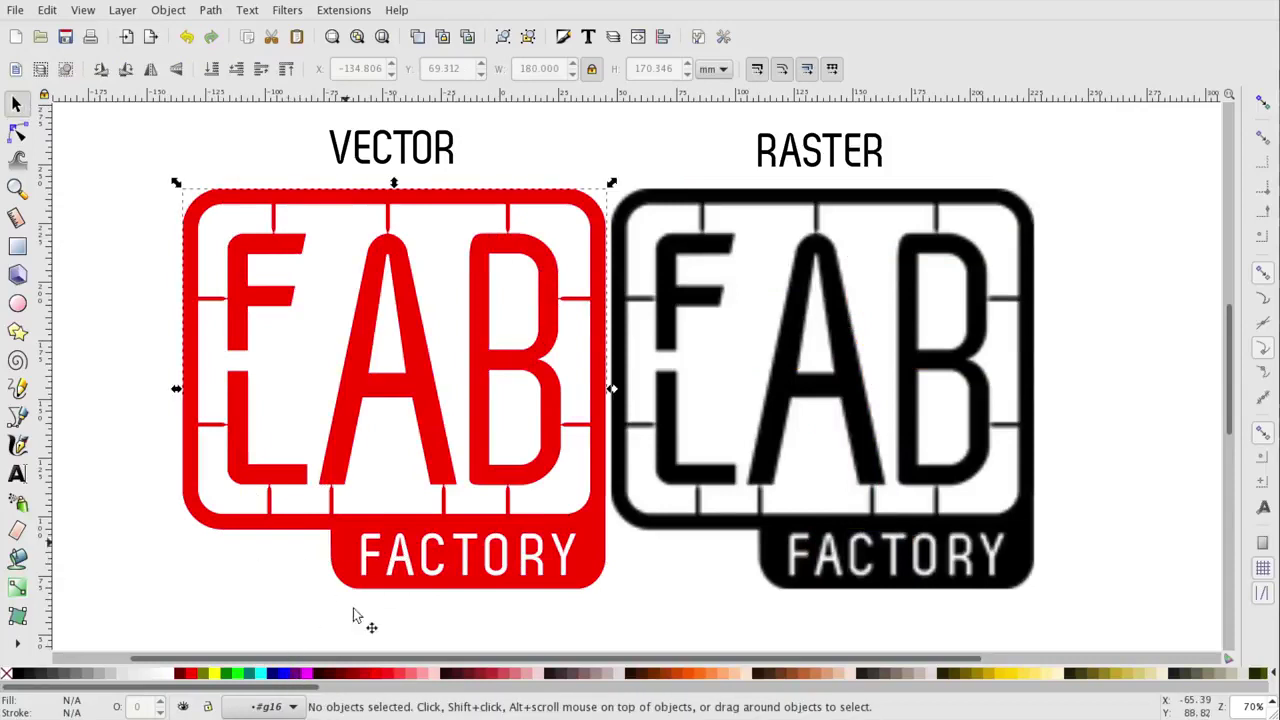
click(291, 673)
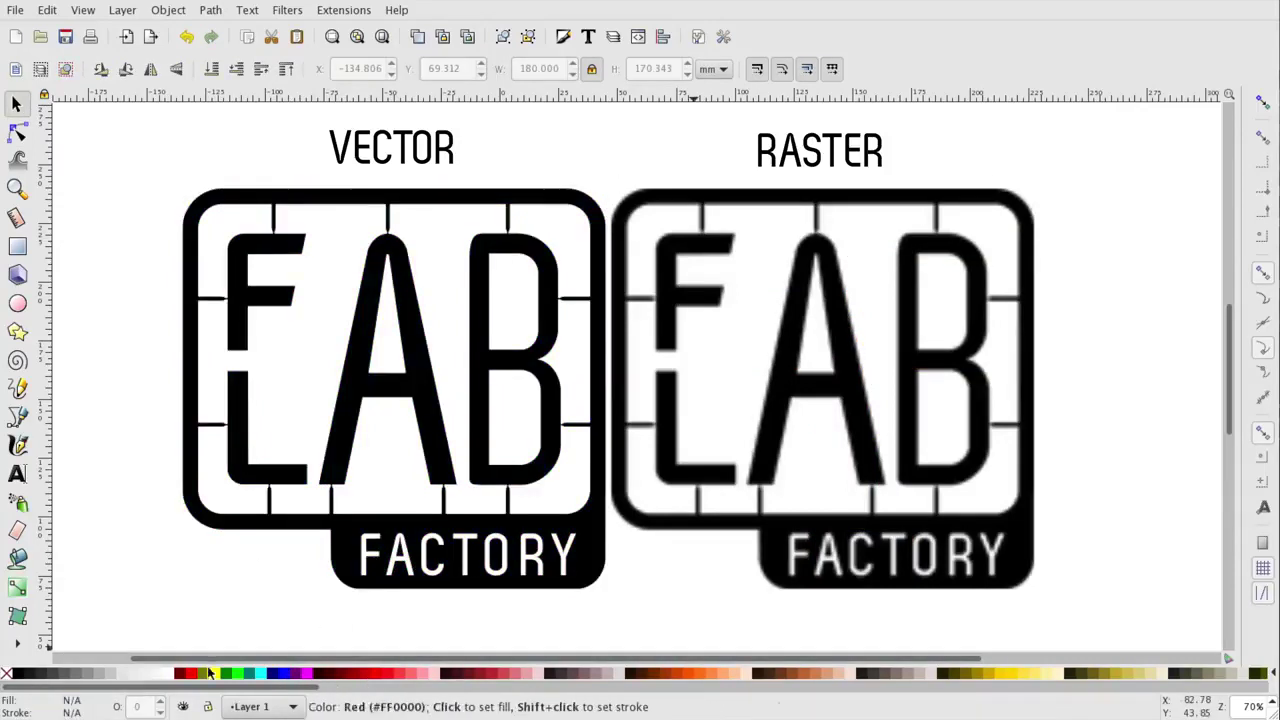
click(7, 673)
shift+click(190, 673)
click(420, 365)
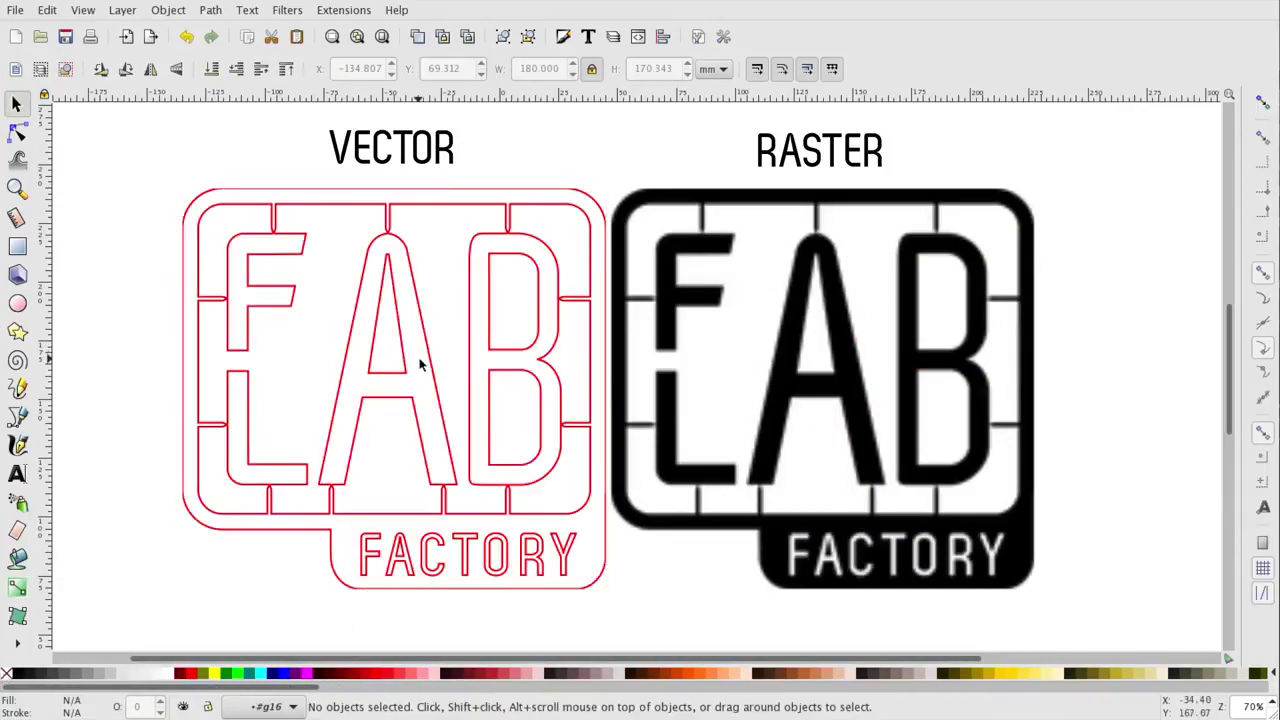
click(420, 365)
Step: Move and delete nodes of the F with the Node tool, then undo to restore it
click(17, 131)
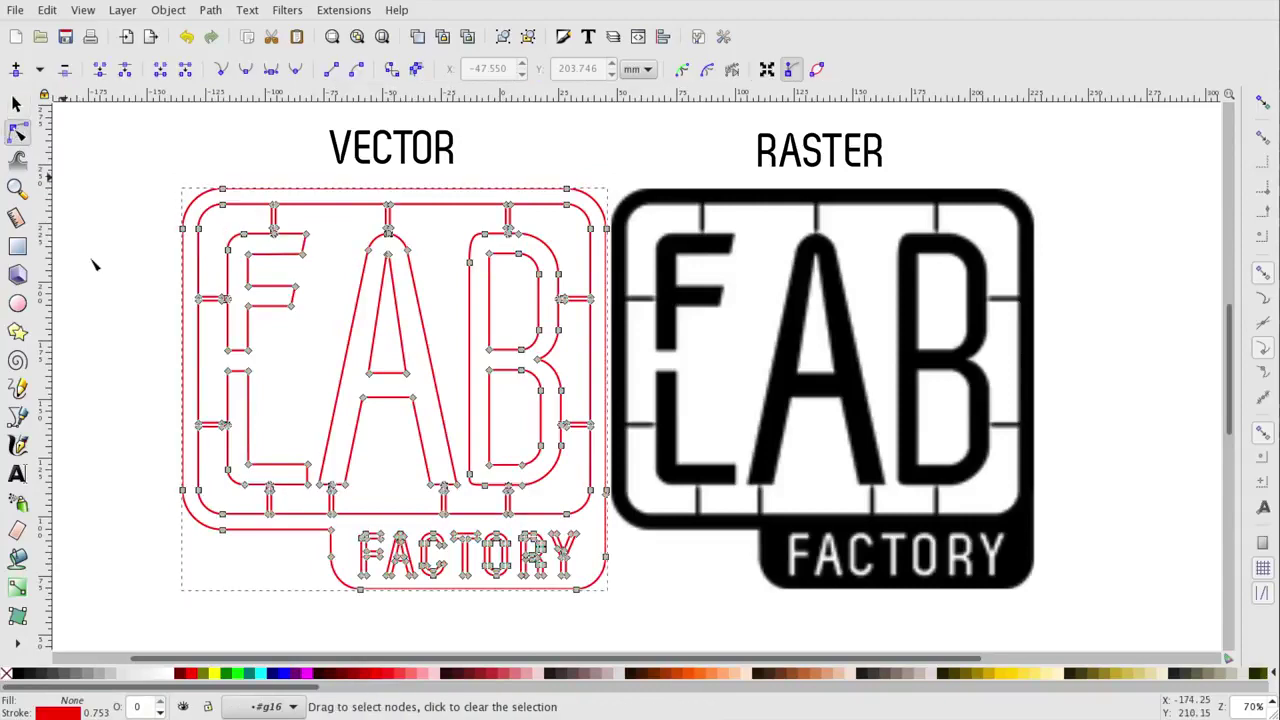
drag(305, 235, 329, 266)
drag(210, 222, 322, 357)
key(Delete)
click(320, 345)
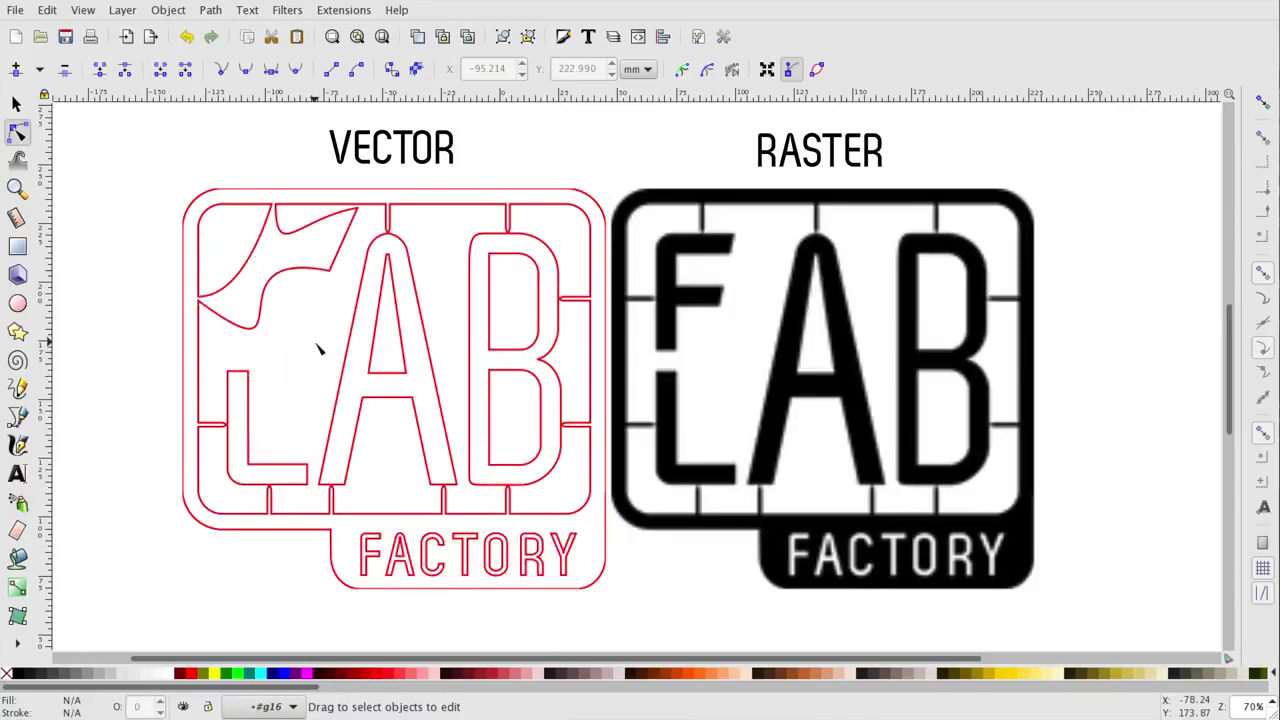
key(ctrl+z)
key(ctrl+z)
key(ctrl+z)
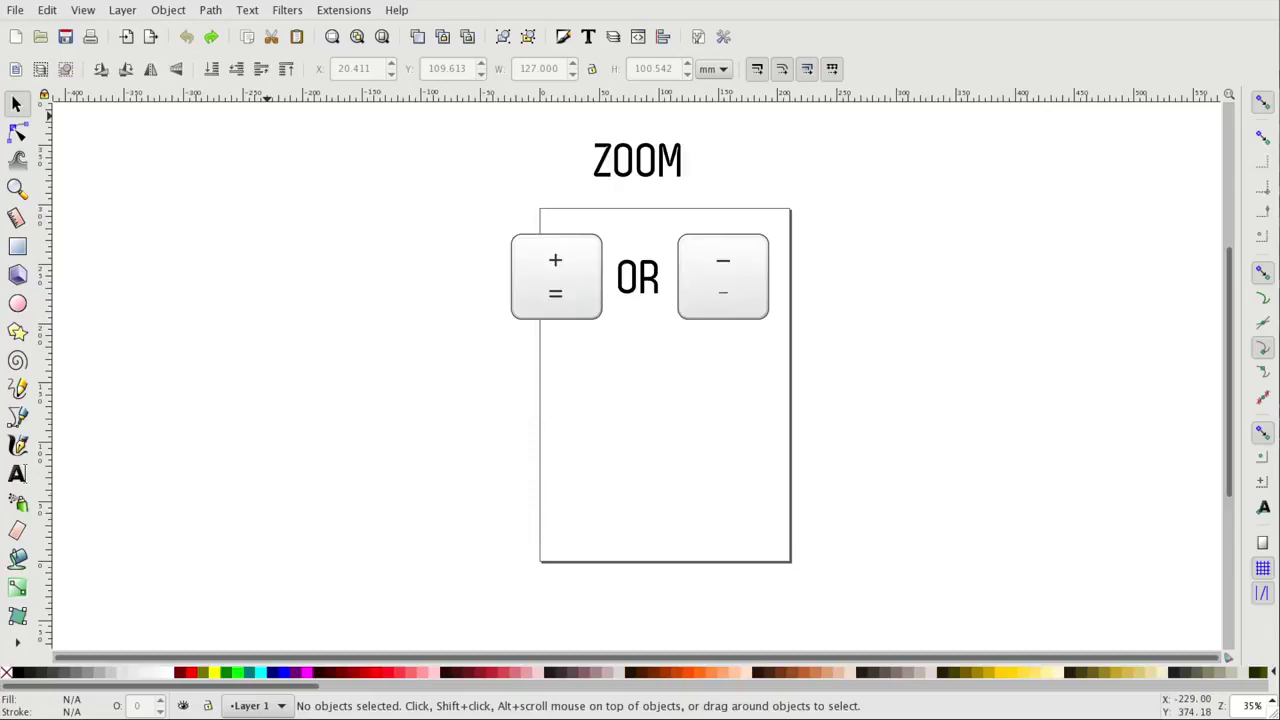
key(plus)
key(plus)
key(plus)
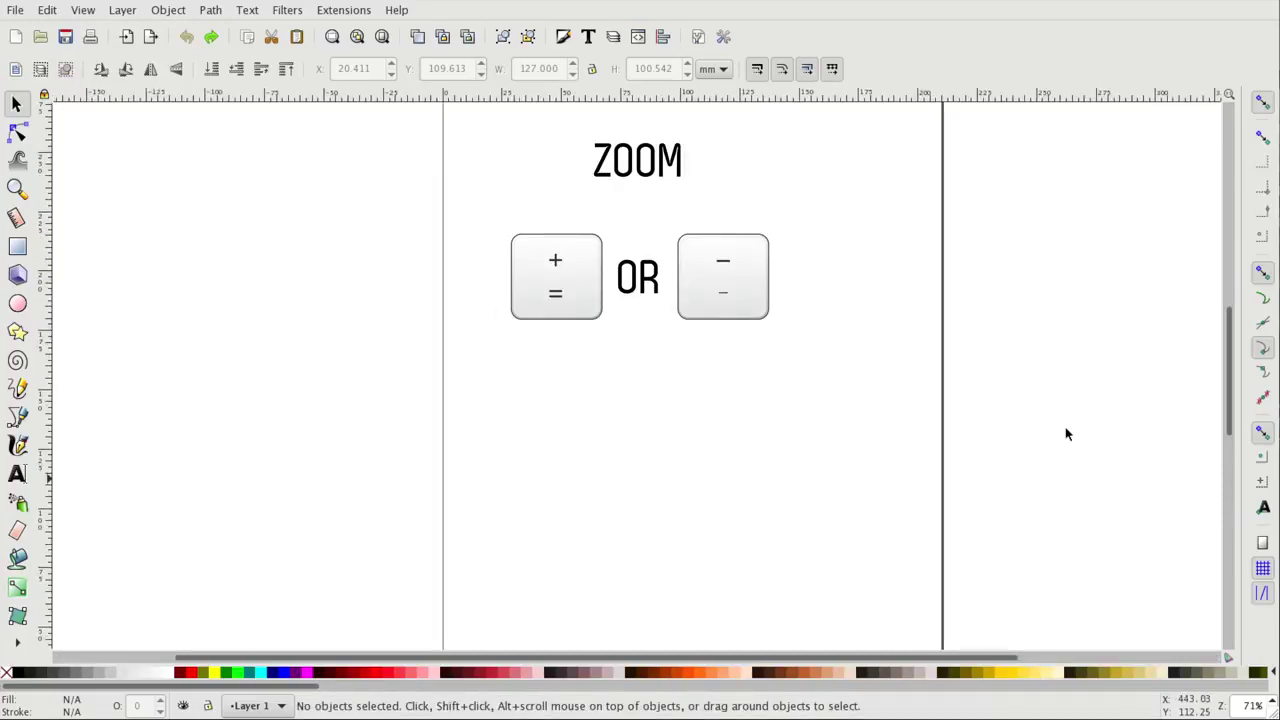
key(minus)
key(minus)
key(minus)
key(minus)
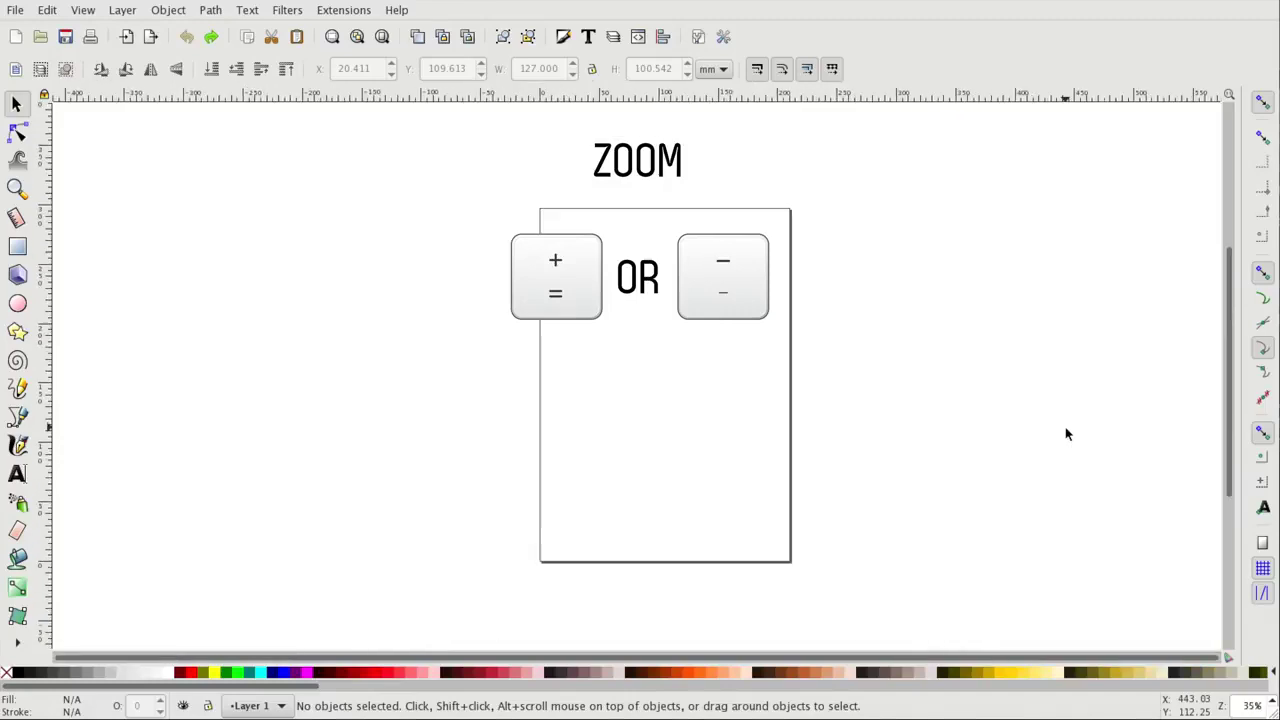
key(minus)
key(plus)
key(plus)
key(ctrl)
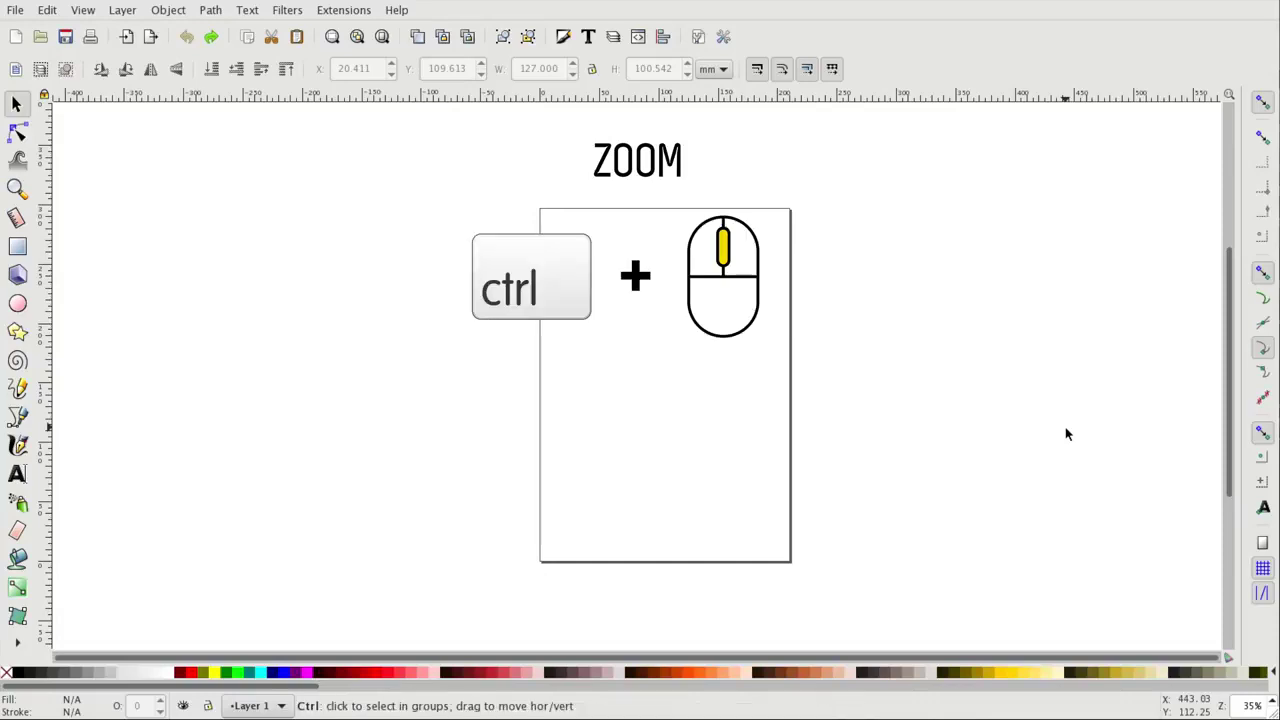
scroll(1066, 434, down, 3)
scroll(1066, 432, up, 3)
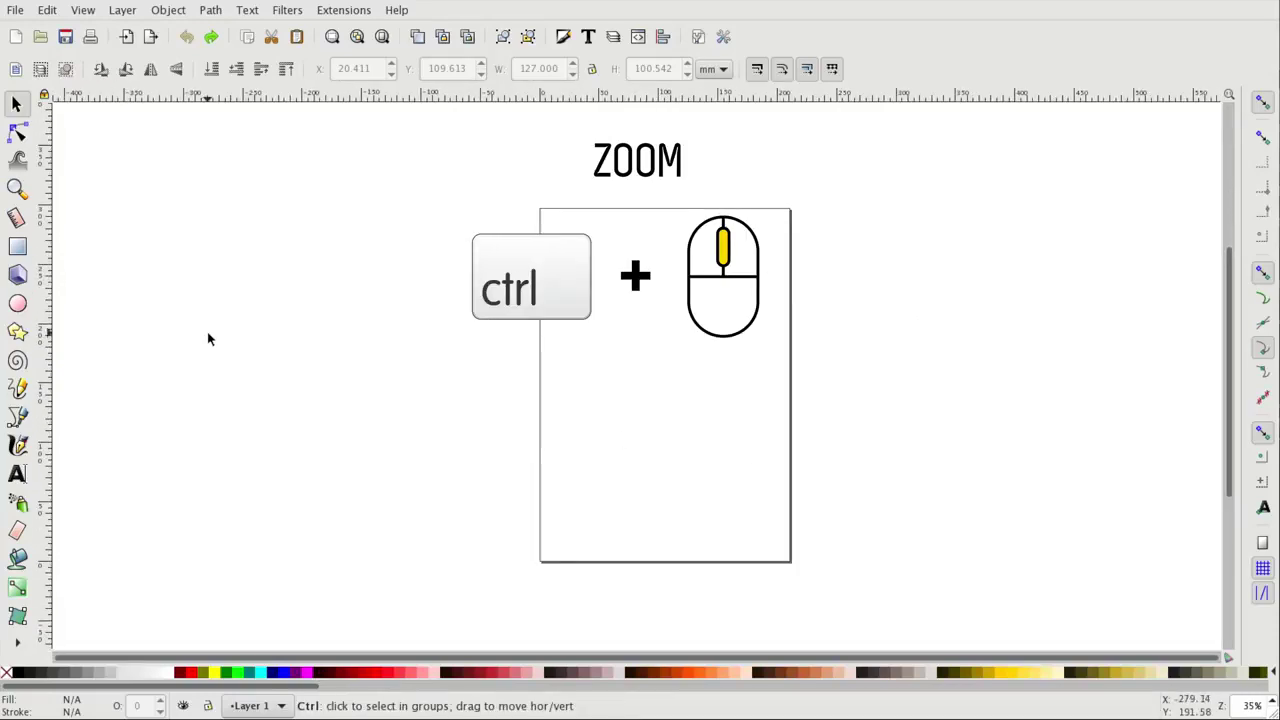
scroll(208, 339, down, 3)
scroll(245, 345, up, 2)
scroll(517, 366, down, 2)
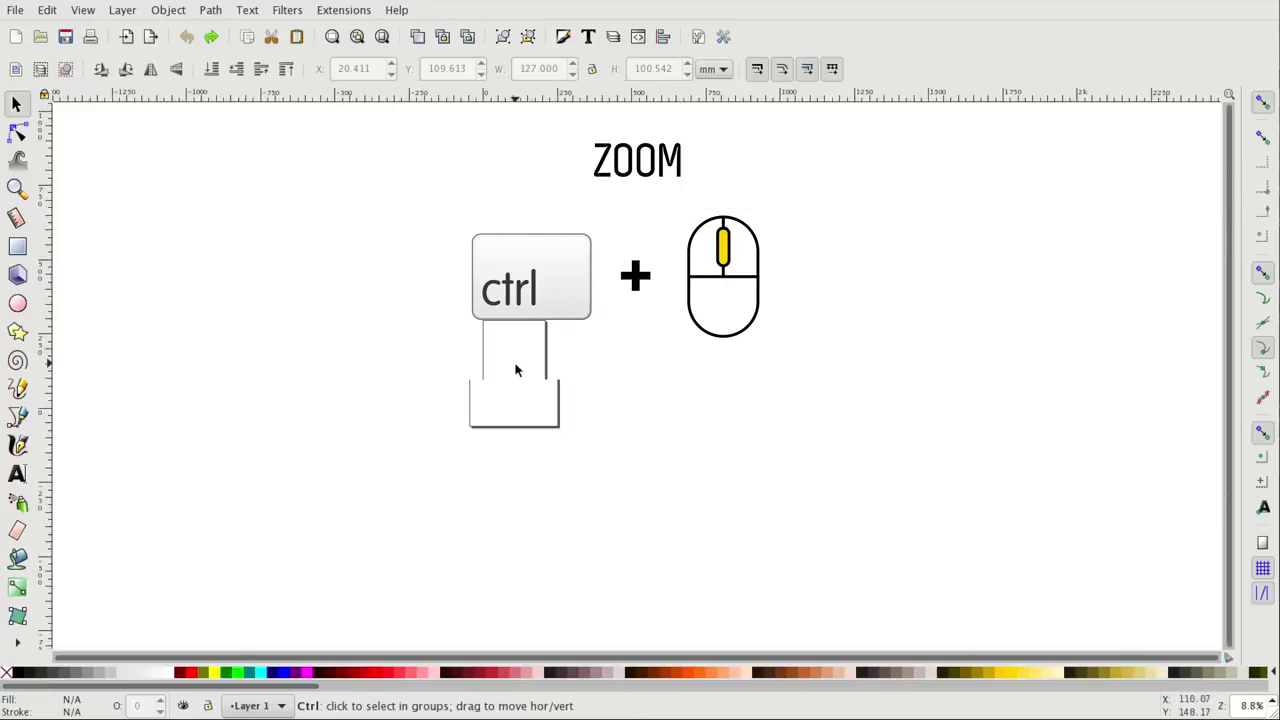
scroll(517, 370, up, 3)
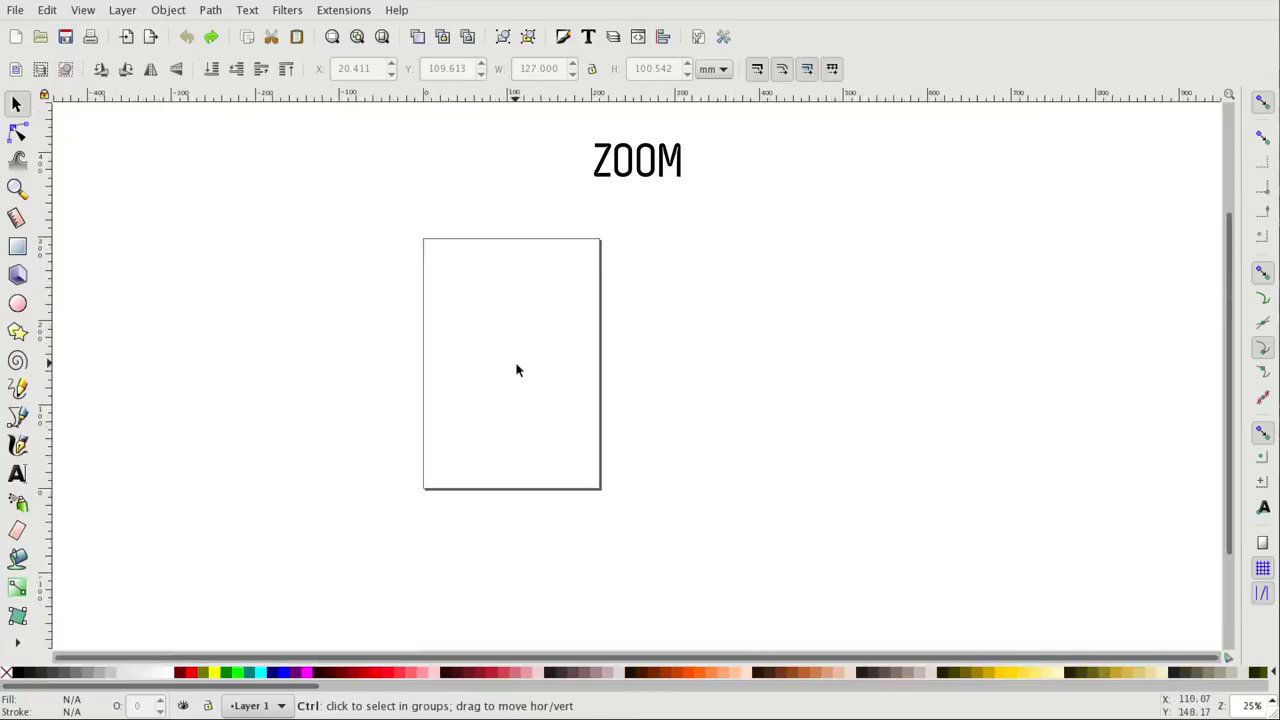
scroll(517, 370, up, 1)
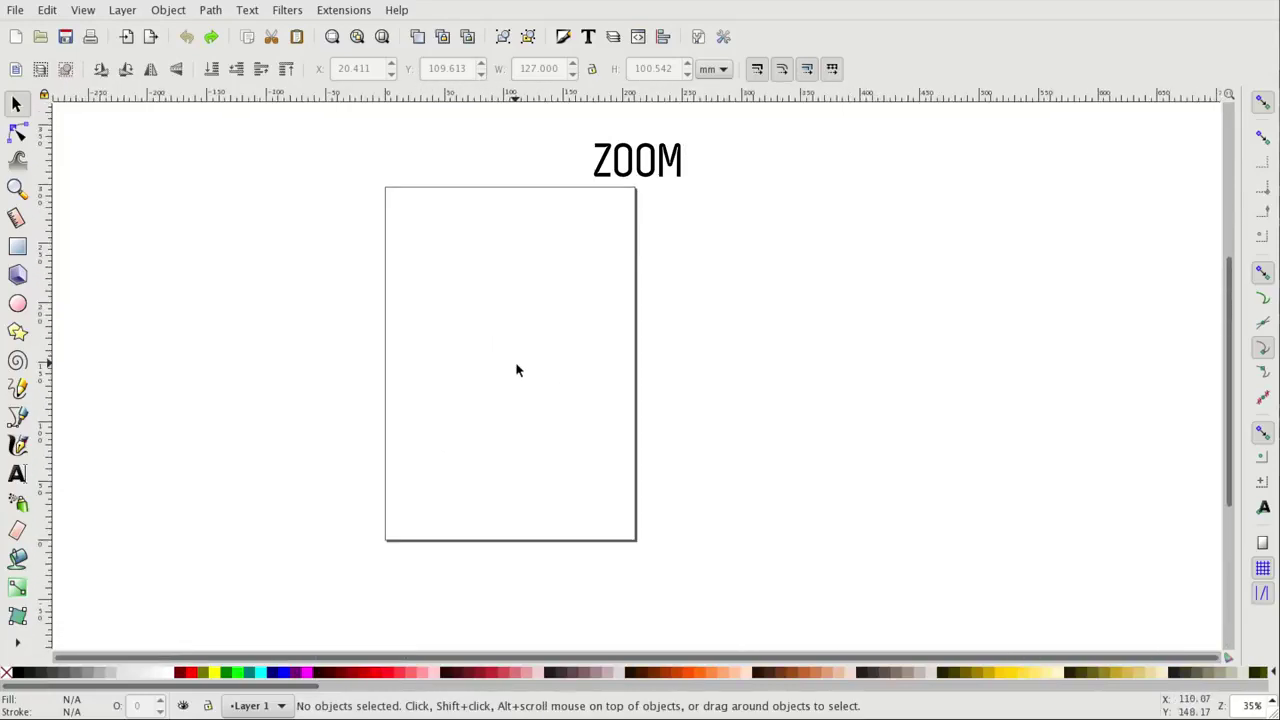
click(1272, 703)
triple_click(1250, 706)
text(100)
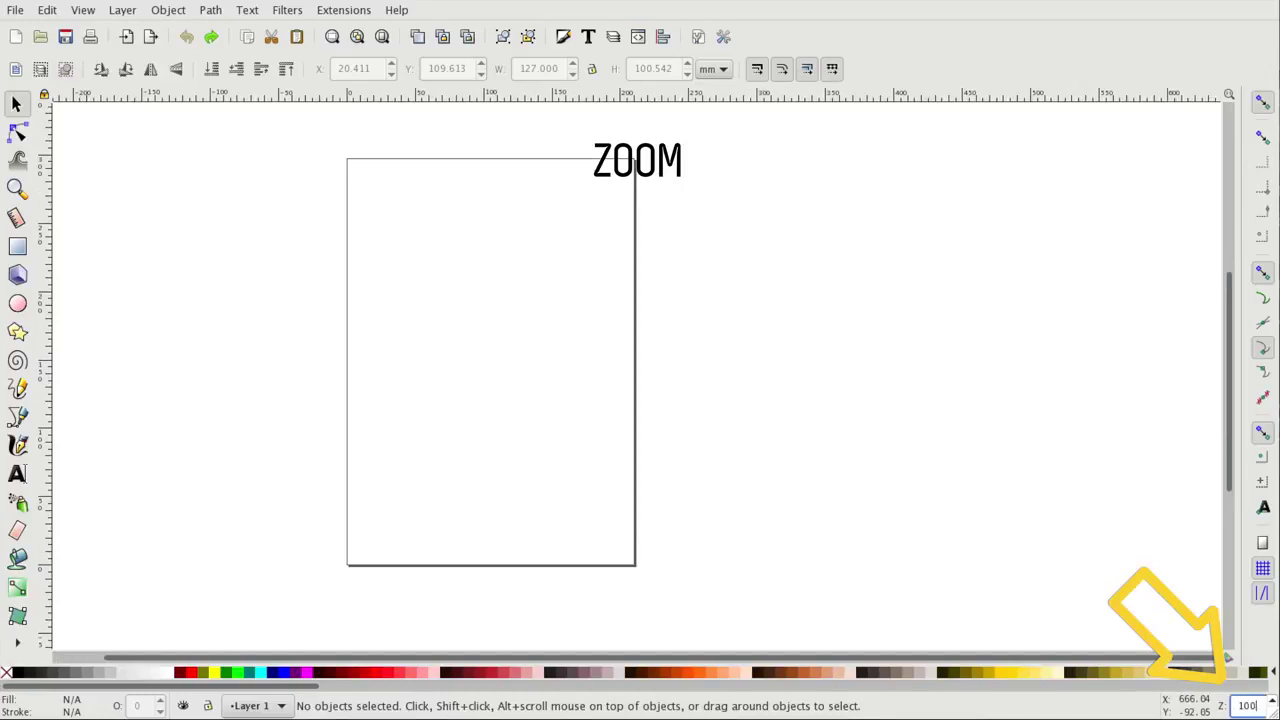
key(Return)
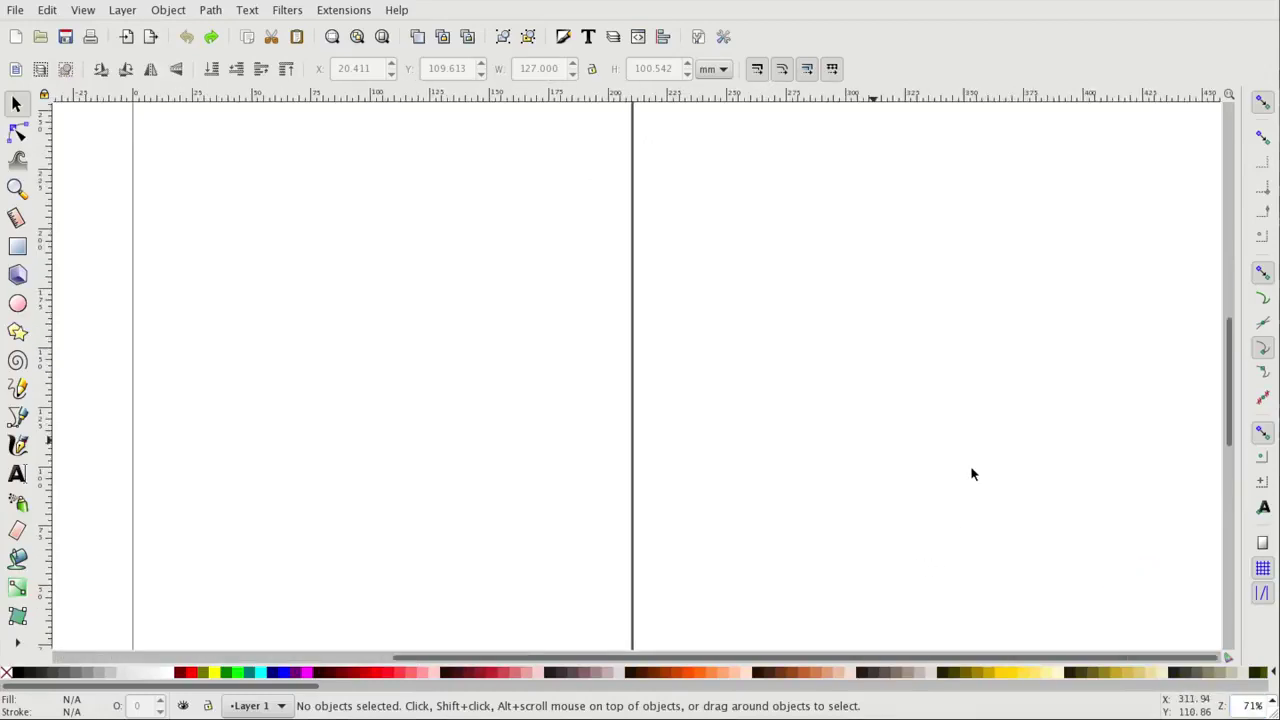
key(minus)
key(minus)
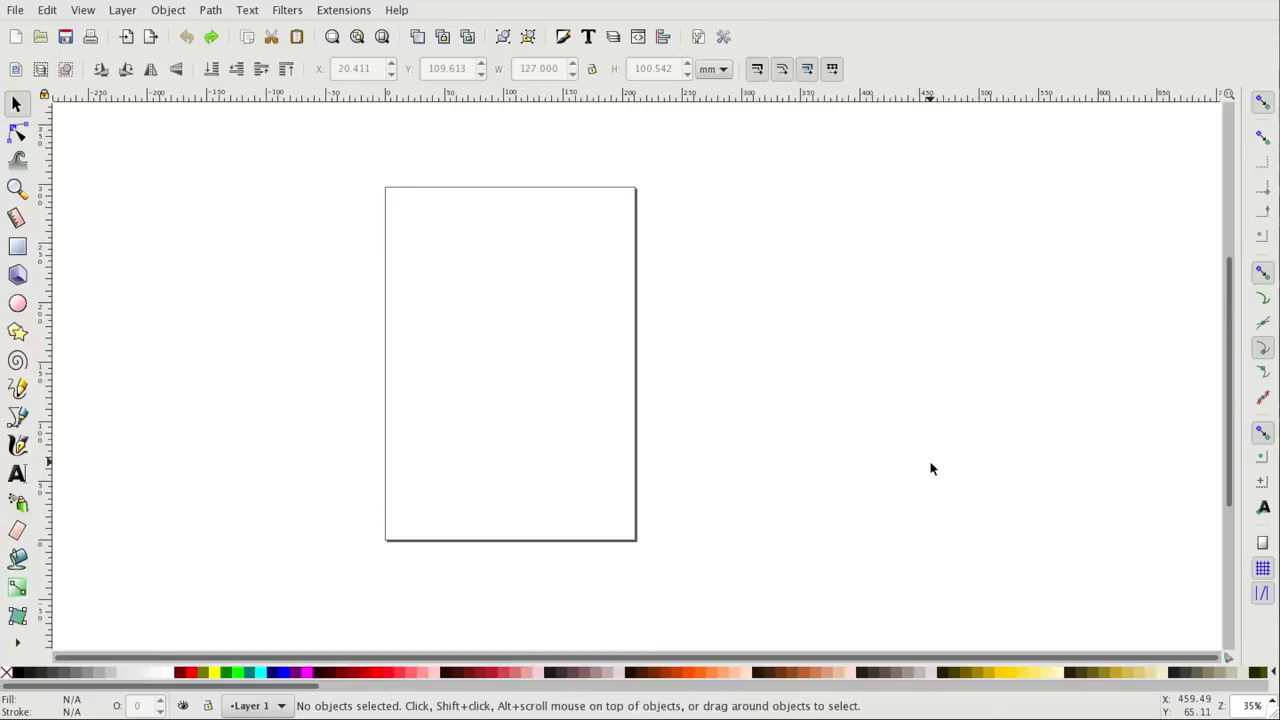
drag(624, 417, 752, 440)
drag(878, 440, 920, 470)
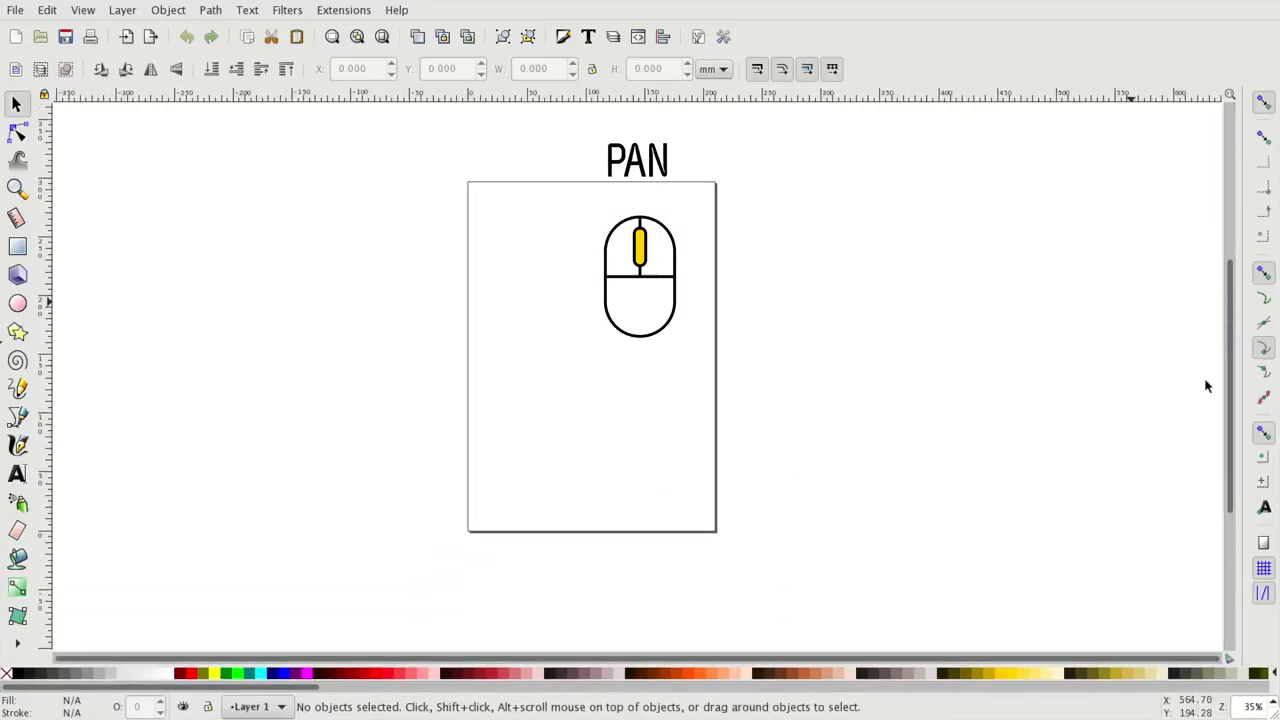
scroll(883, 343, down, 8)
scroll(880, 344, up, 15)
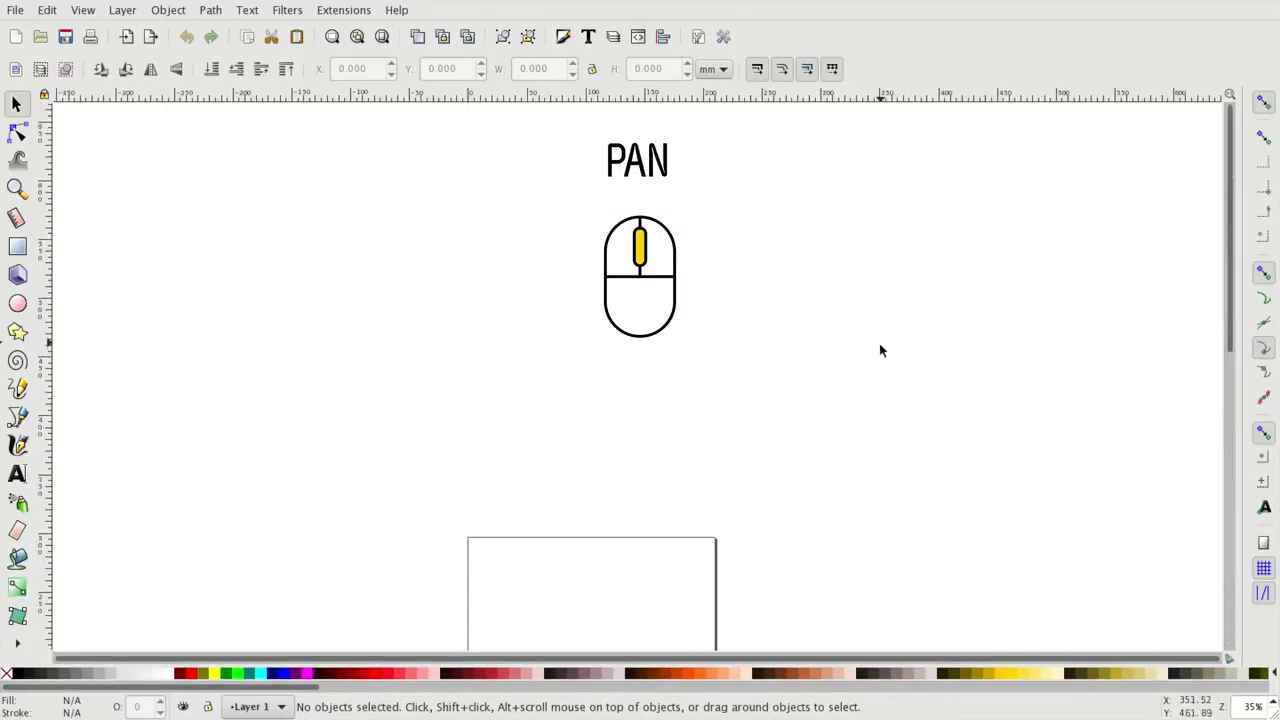
scroll(880, 344, down, 10)
scroll(880, 350, up, 1)
scroll(880, 353, up, 1)
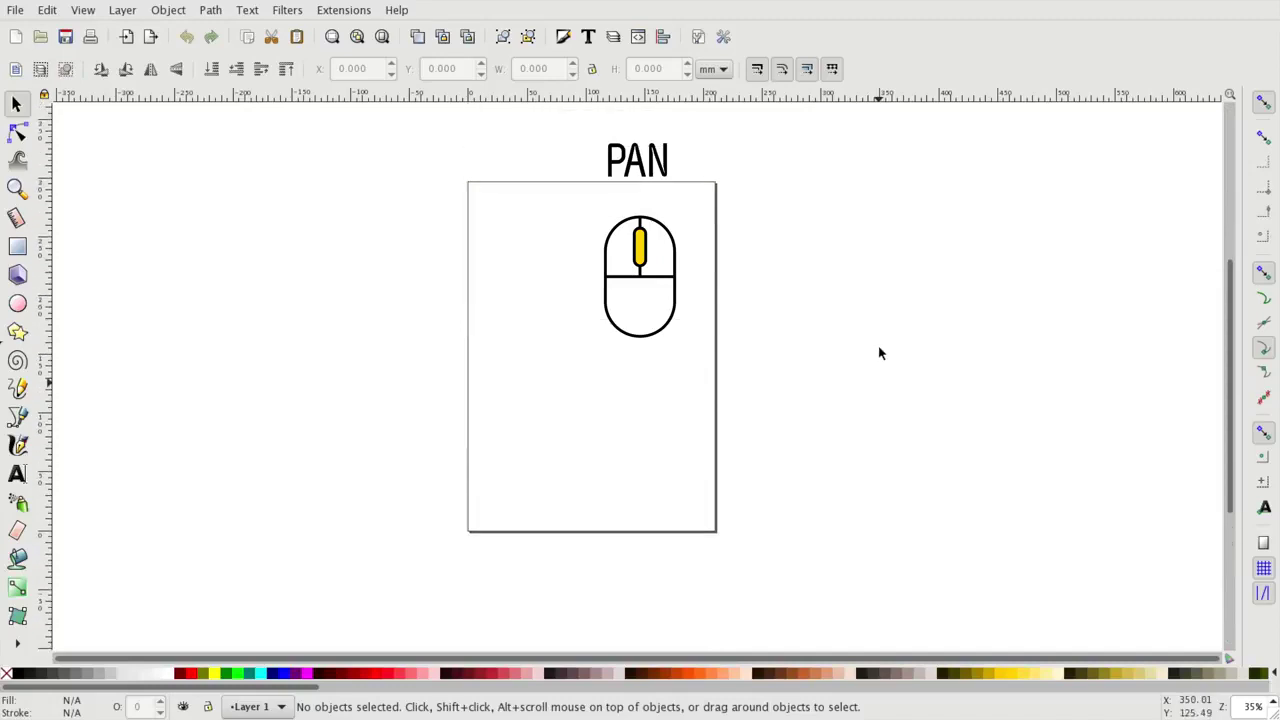
key(shift)
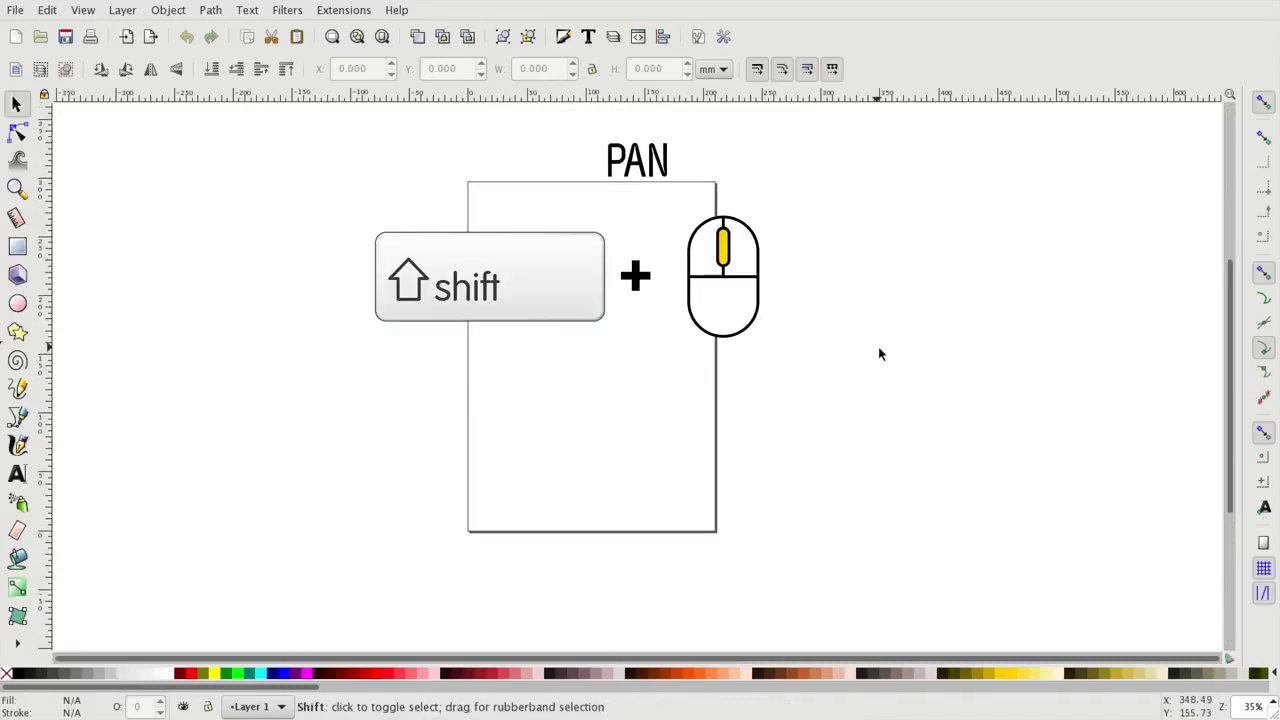
scroll(880, 354, right, 4)
scroll(880, 354, left, 8)
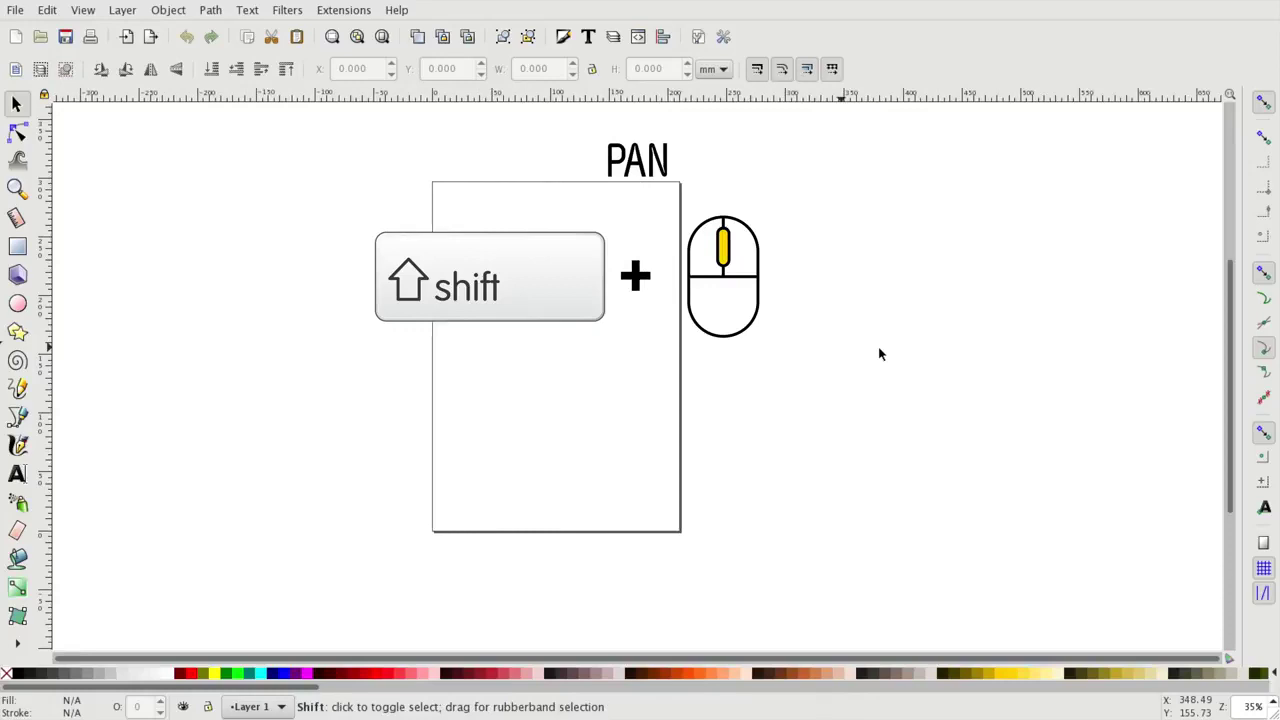
scroll(880, 354, left, 2)
scroll(880, 354, right, 6)
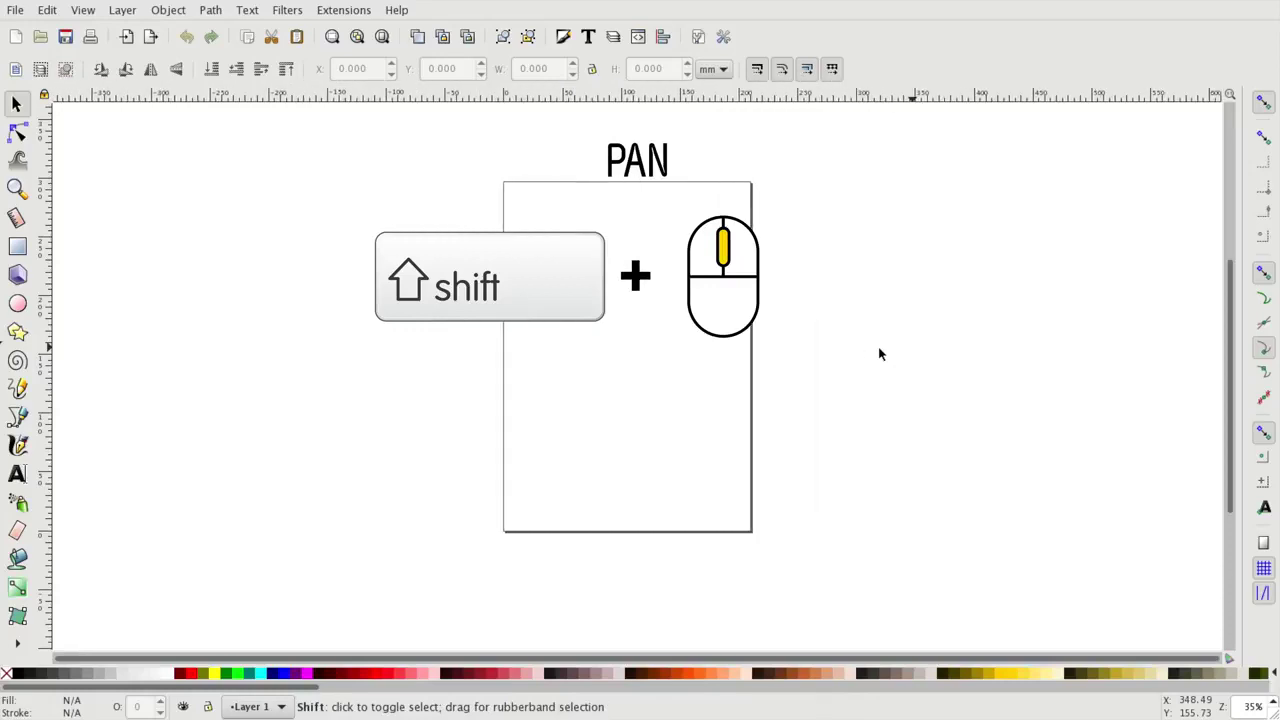
scroll(880, 354, left, 1)
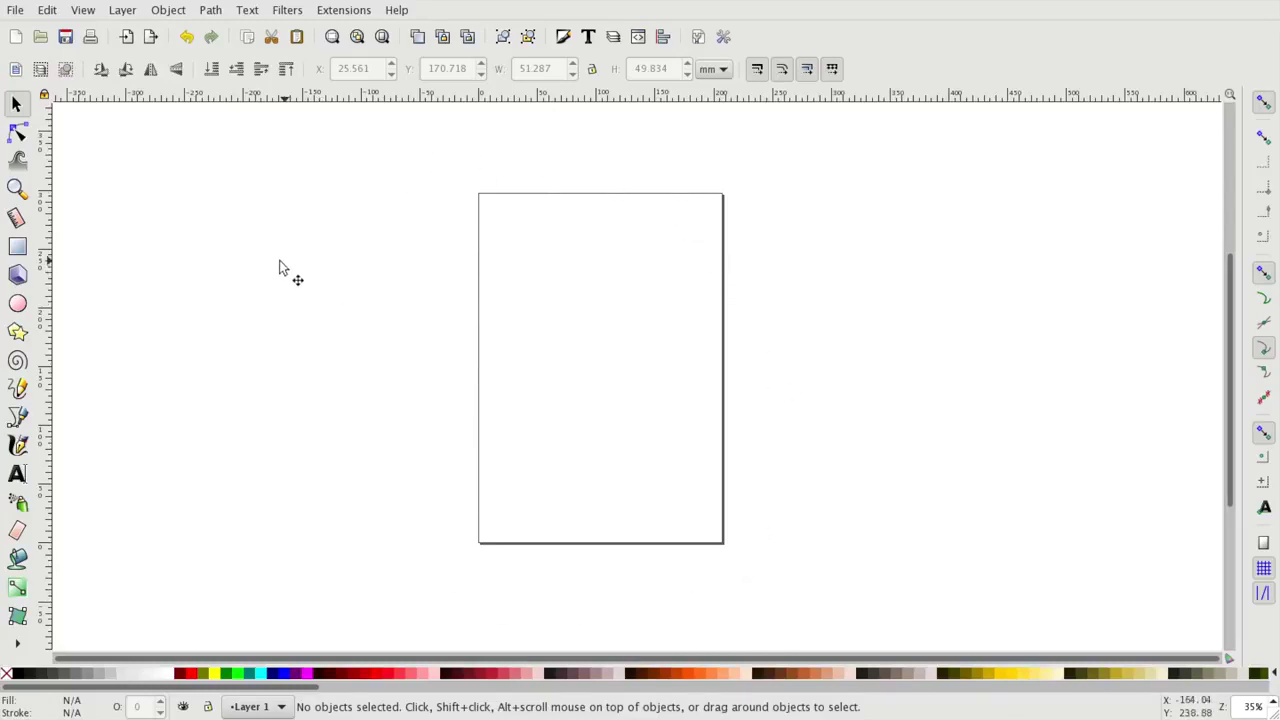
Step: In Document Properties, set width 150 and height 100, keeping millimetres as display units
click(16, 12)
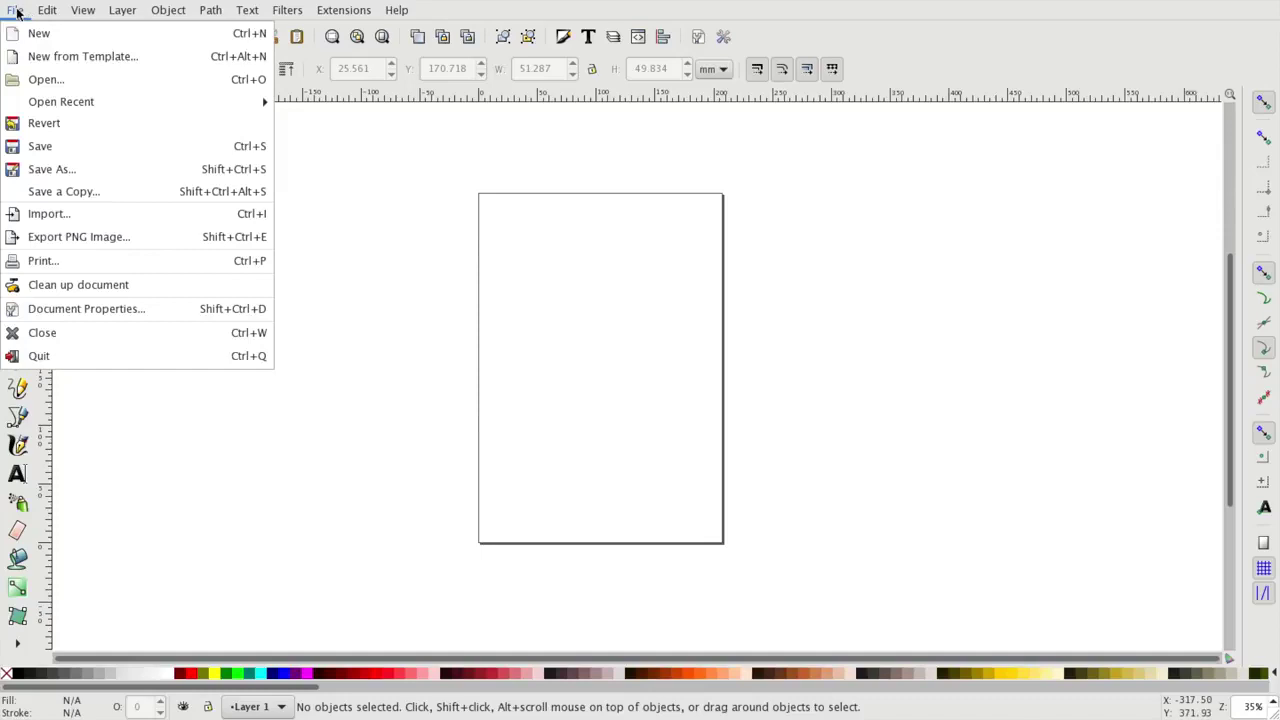
click(182, 309)
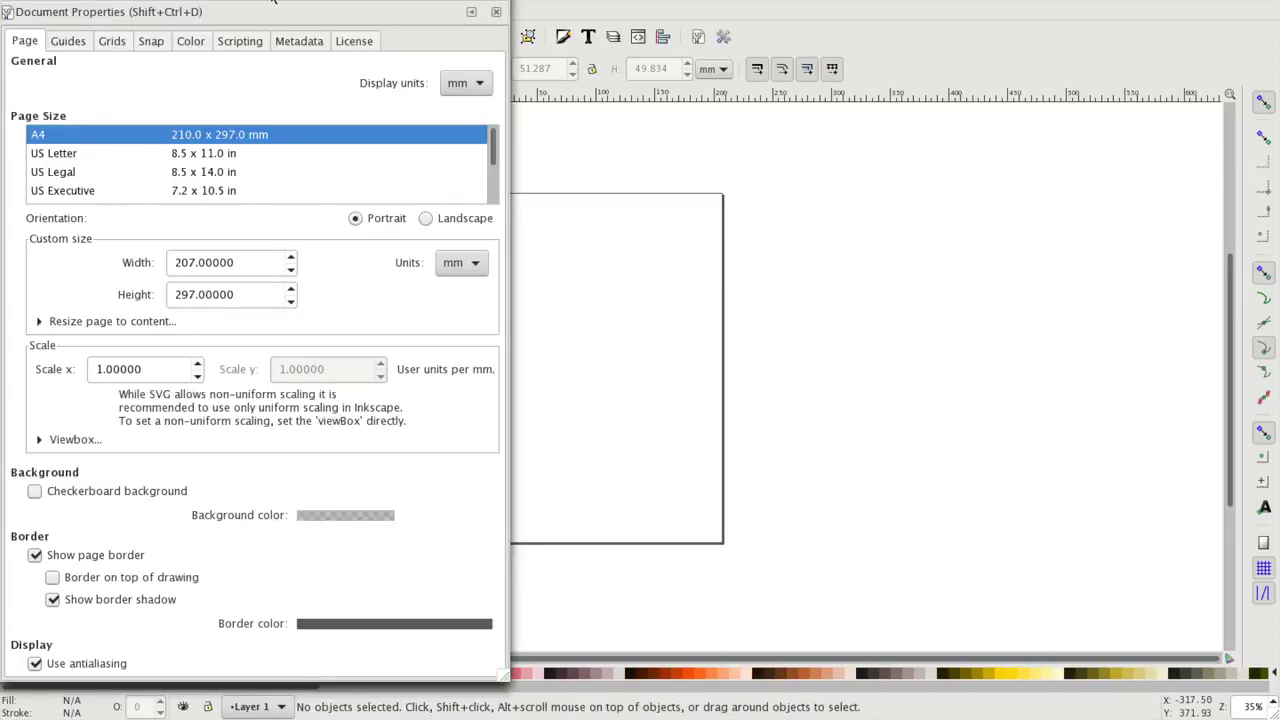
drag(493, 147, 491, 129)
click(262, 266)
double_click(260, 267)
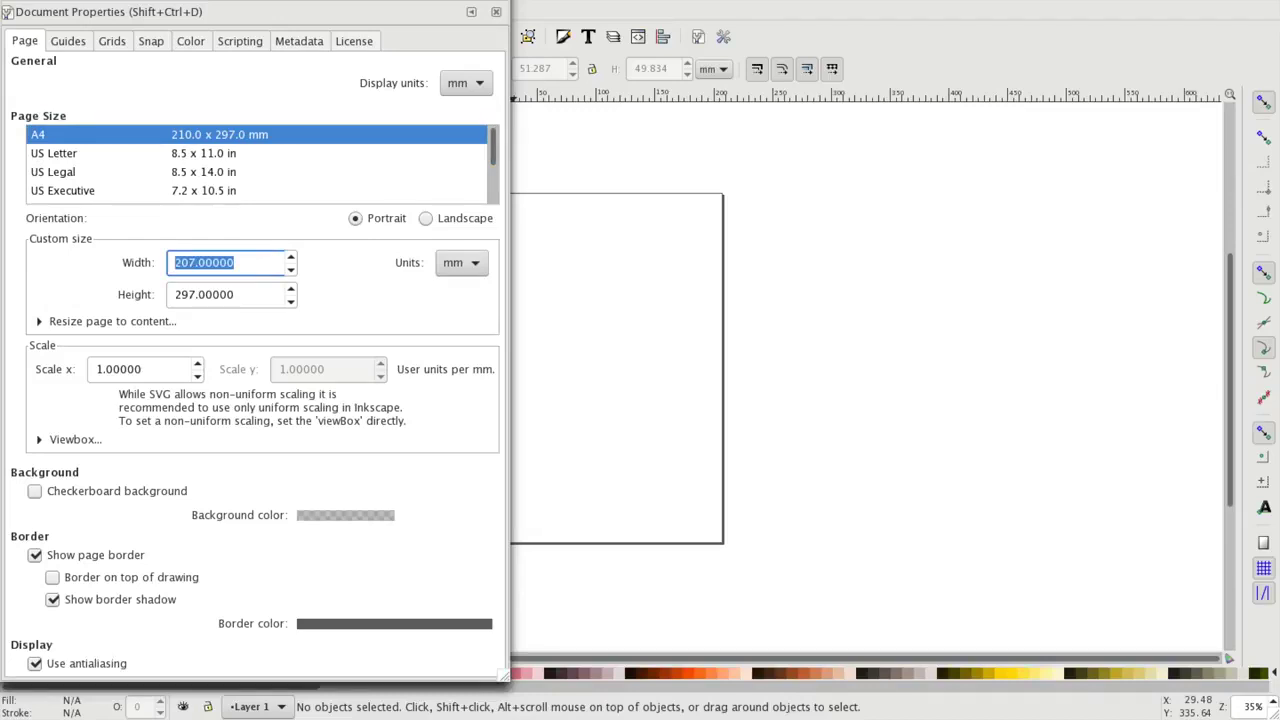
text(150)
key(Tab)
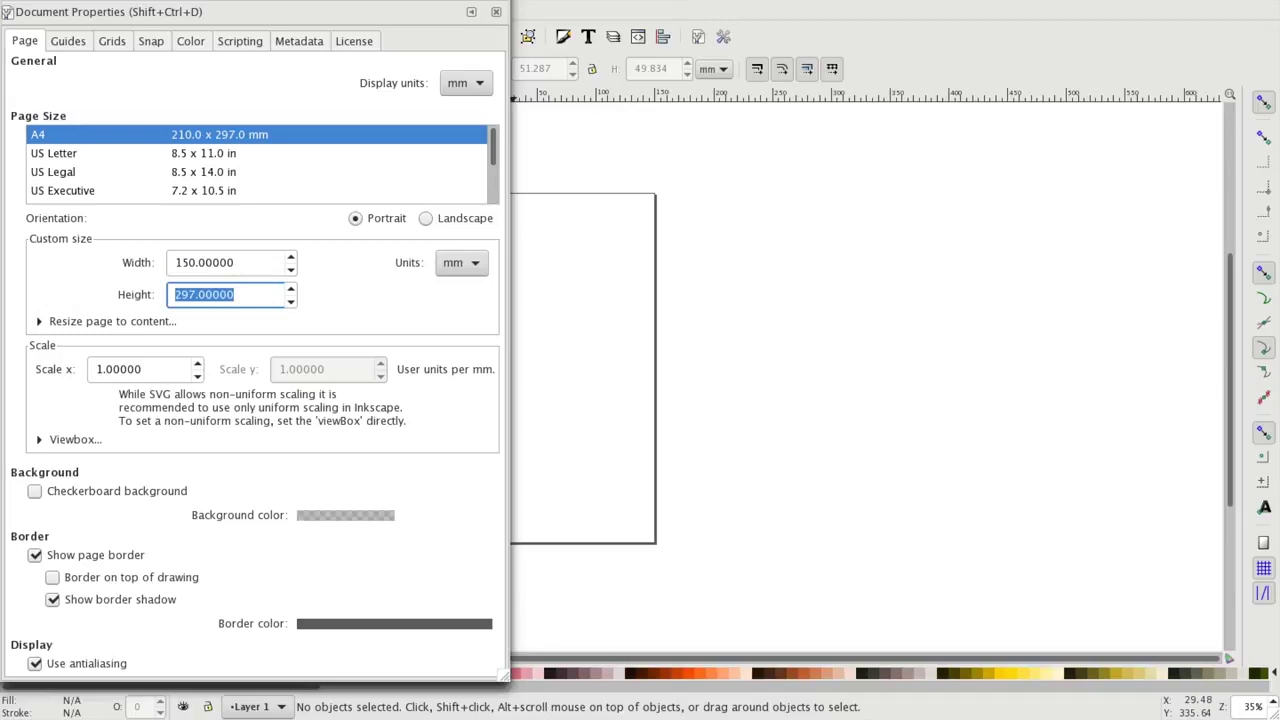
text(100)
click(275, 264)
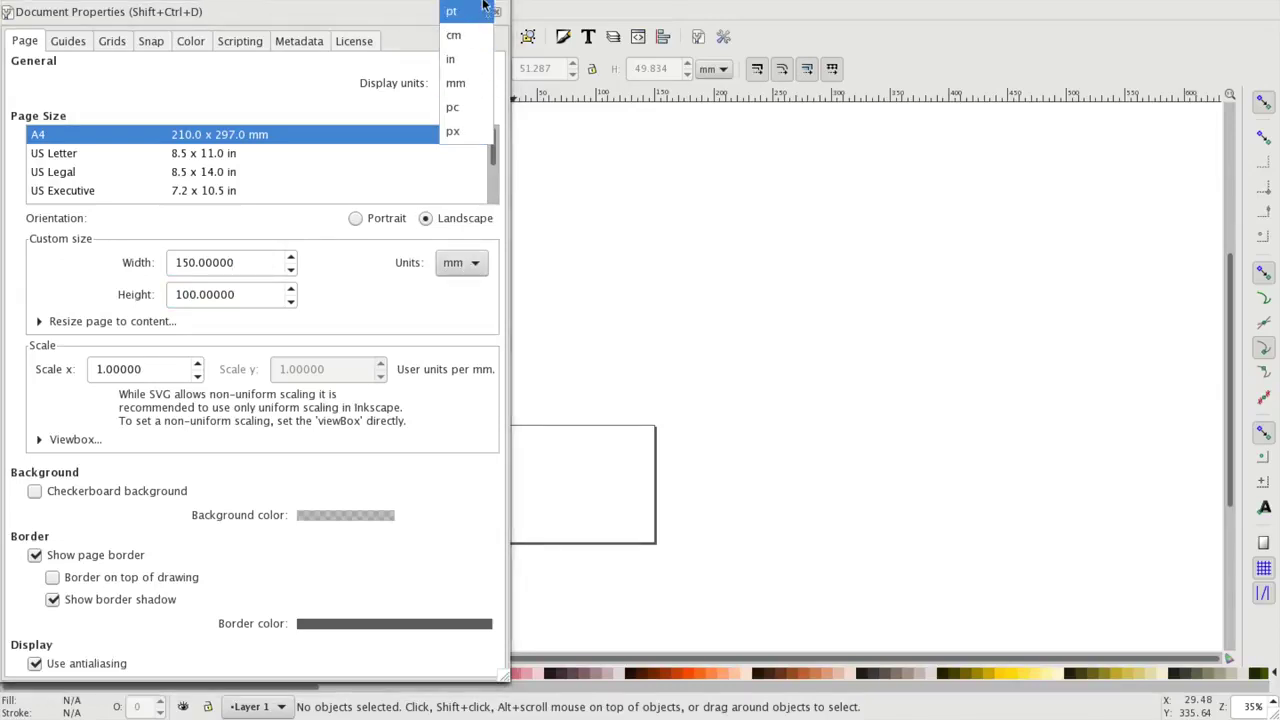
click(480, 89)
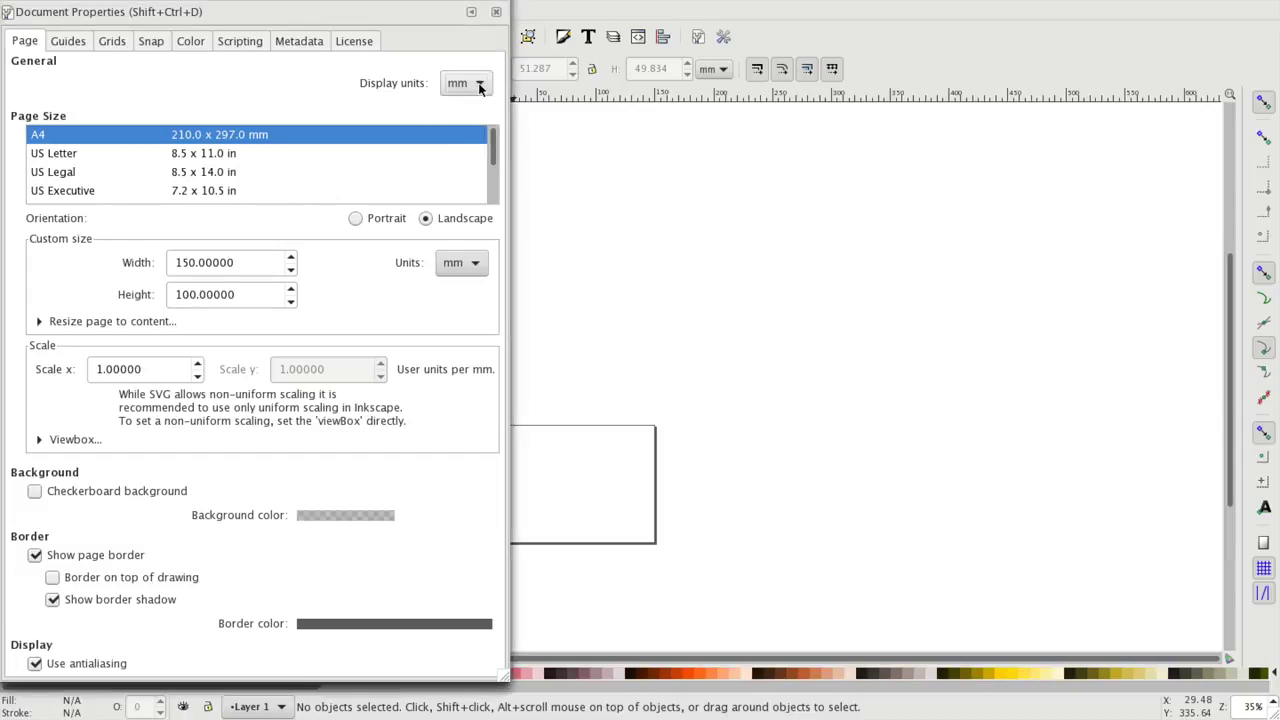